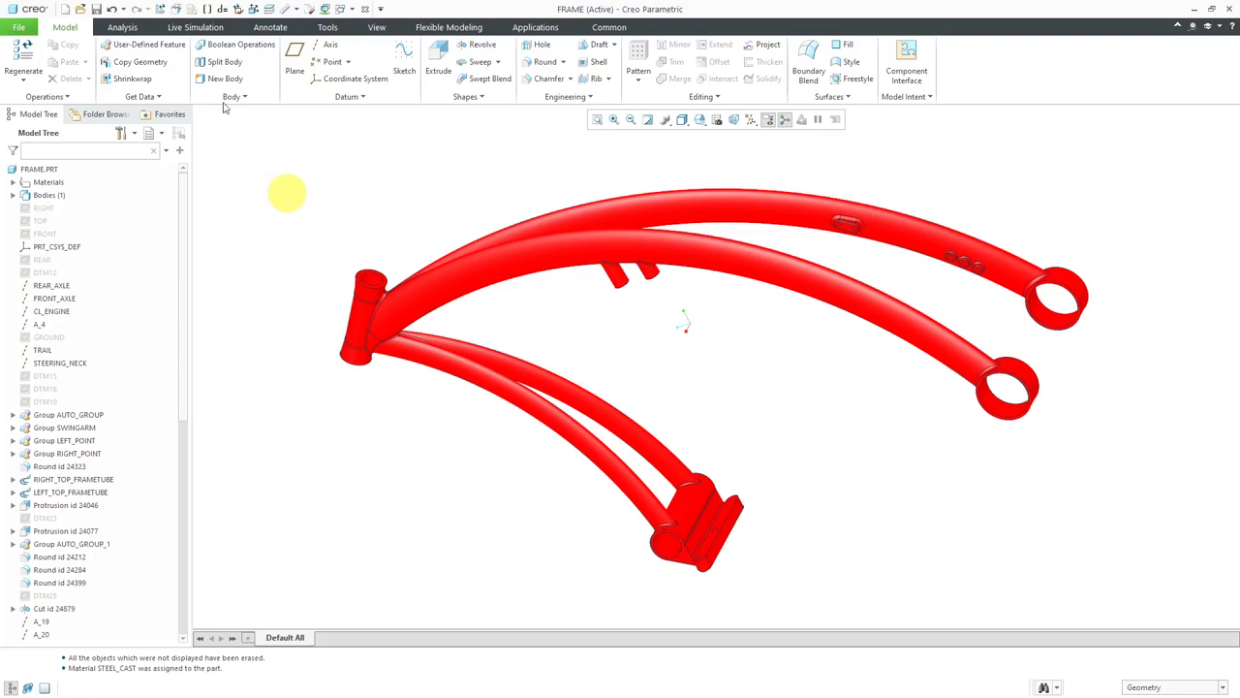
# Preview the STEEL_CAST material's properties: Young's modulus 203000 MPa, Poisson's ratio 0.3.
pyautogui.click(176, 11)
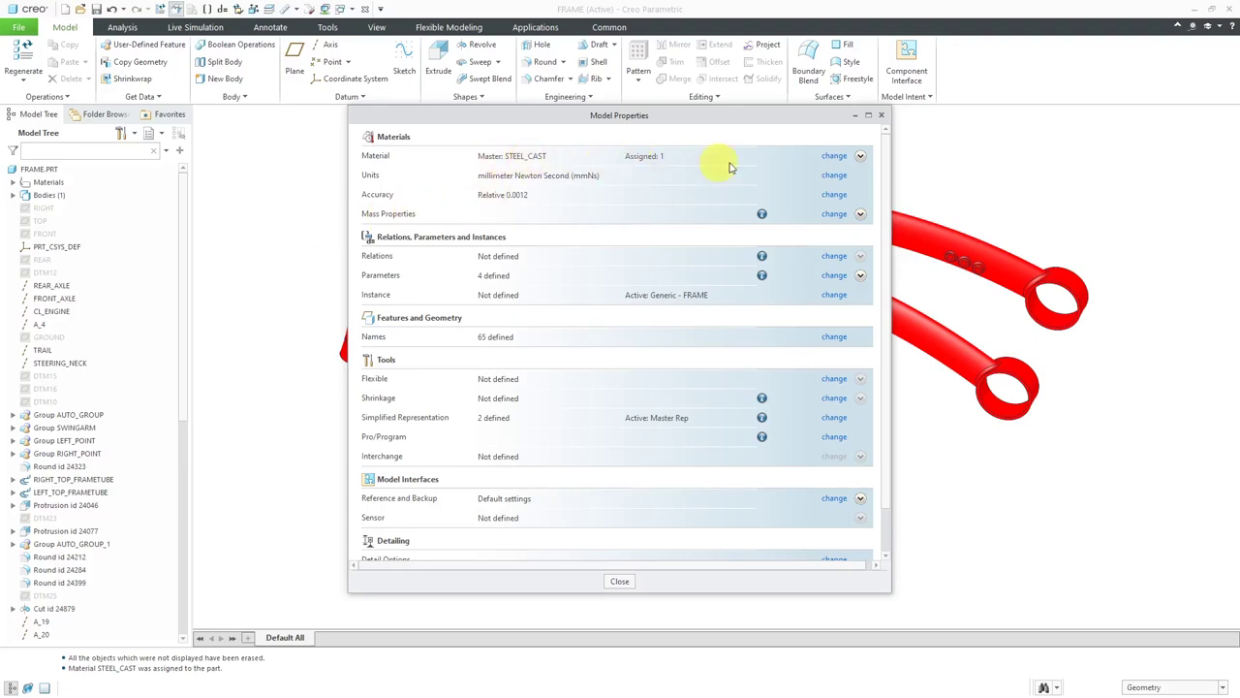
pyautogui.click(833, 158)
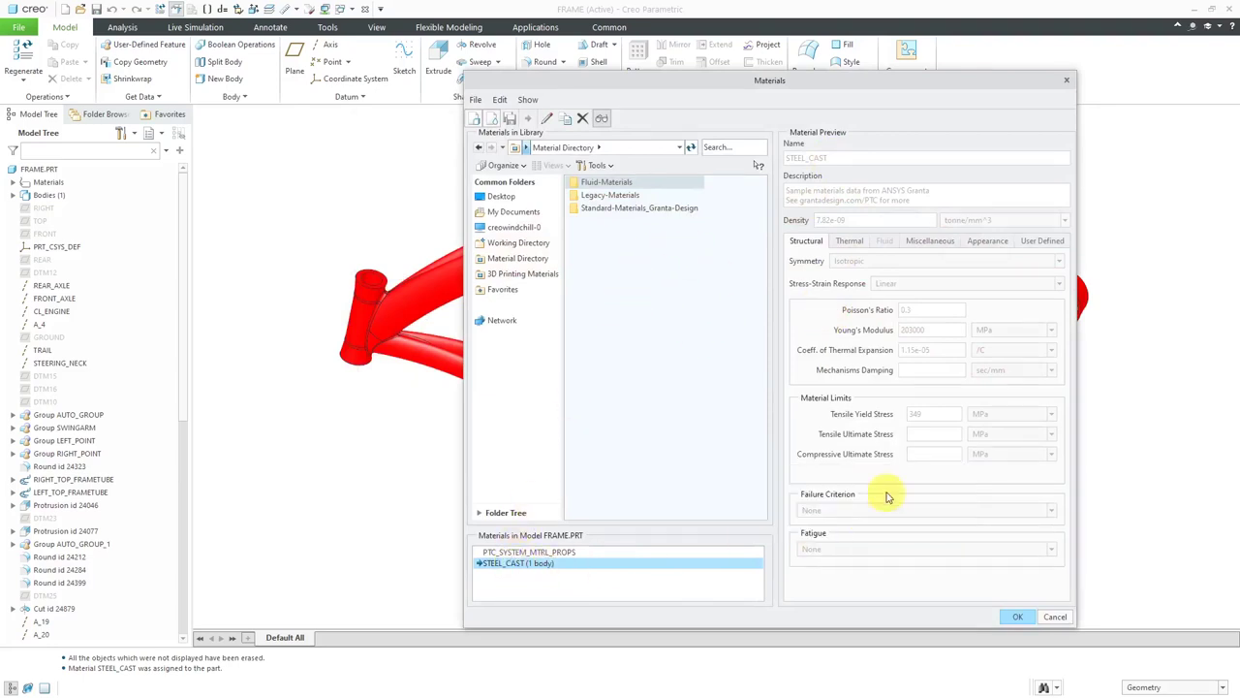
pyautogui.keyDown('ctrl'); pyautogui.click(549, 565); pyautogui.keyUp('ctrl')
pyautogui.click(536, 562)
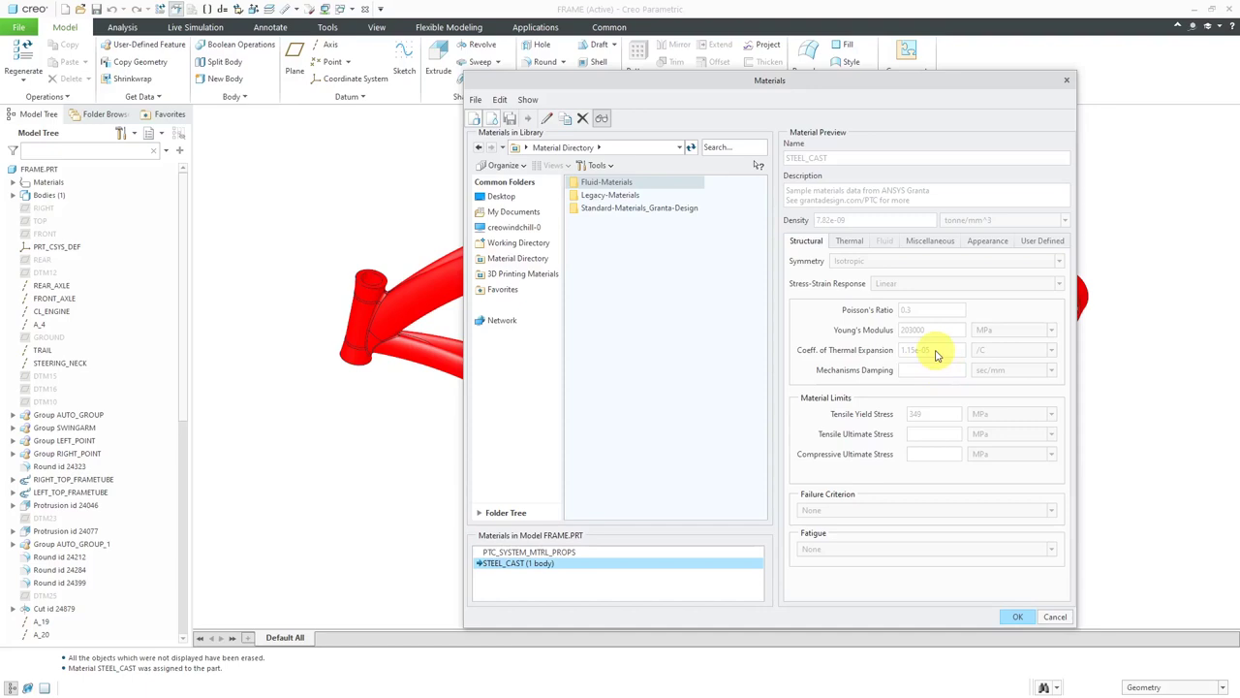
# Discard material edits, close Model Properties, and launch Creo Simulate in Structure mode.
pyautogui.click(1054, 616)
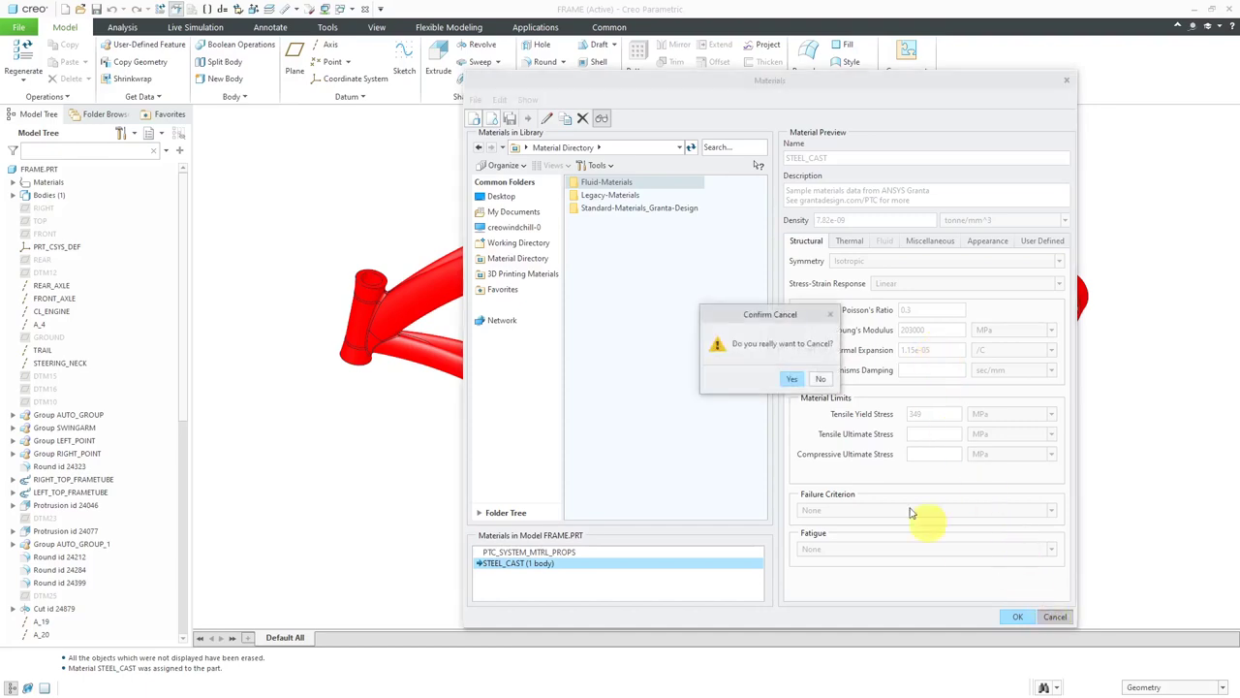
pyautogui.click(793, 379)
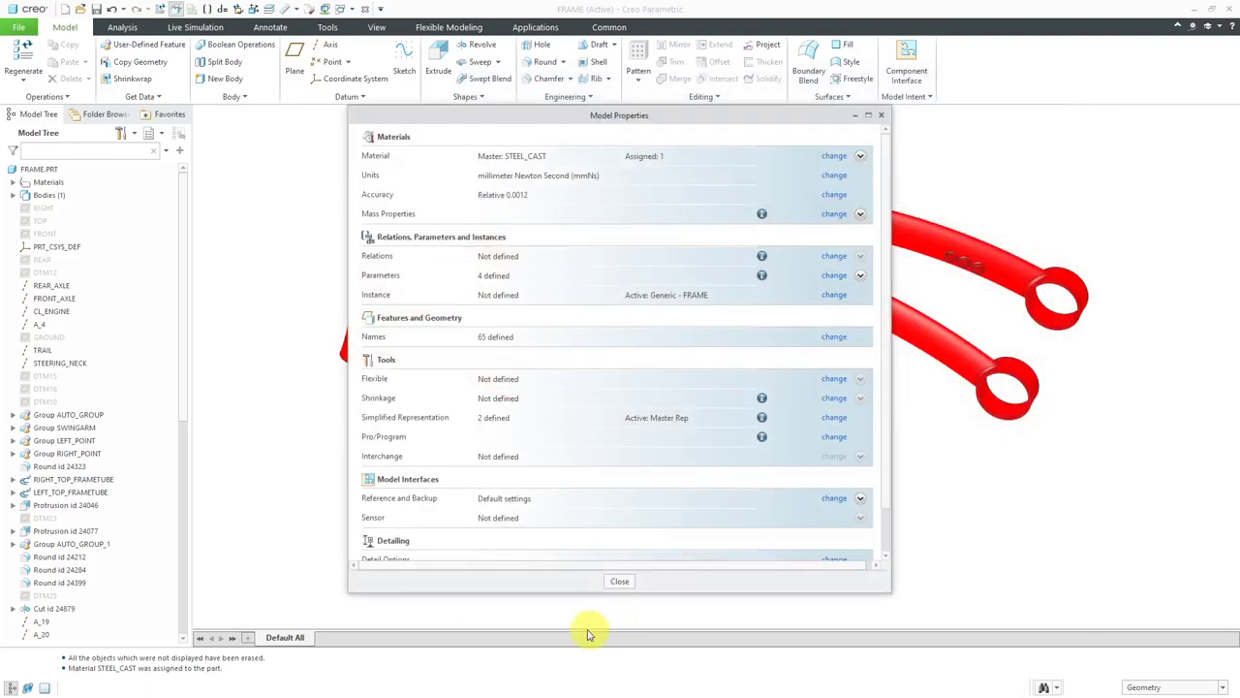
pyautogui.click(616, 585)
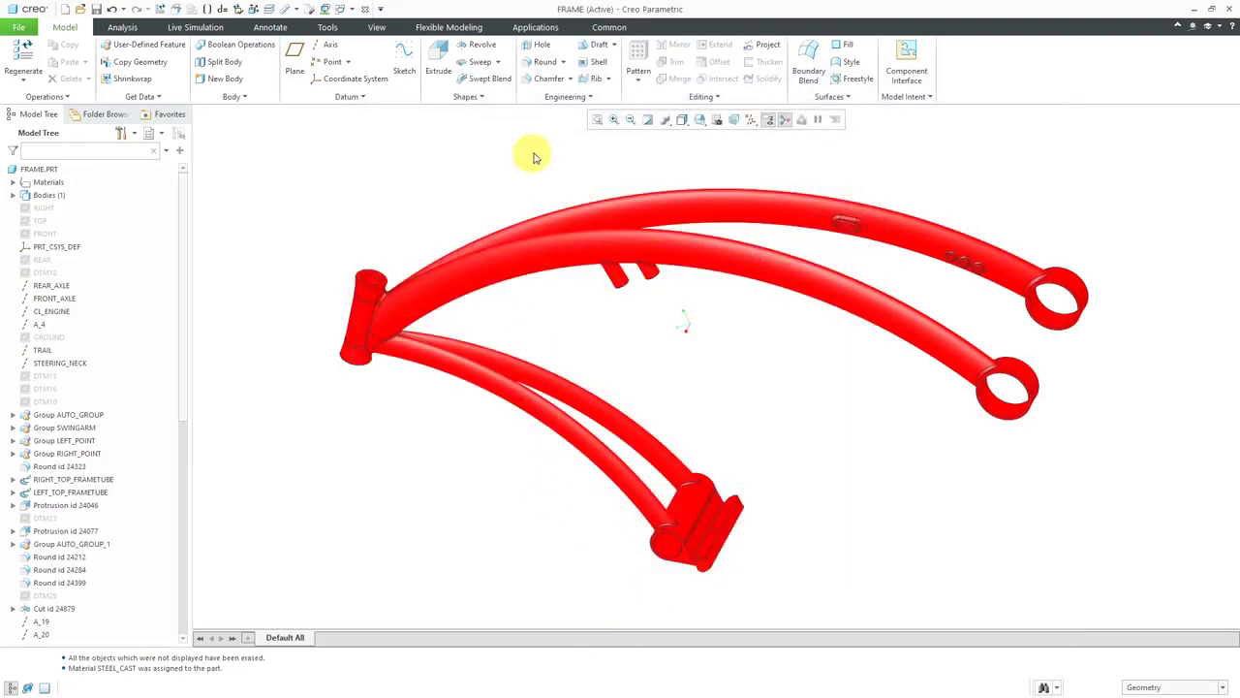
pyautogui.click(539, 28)
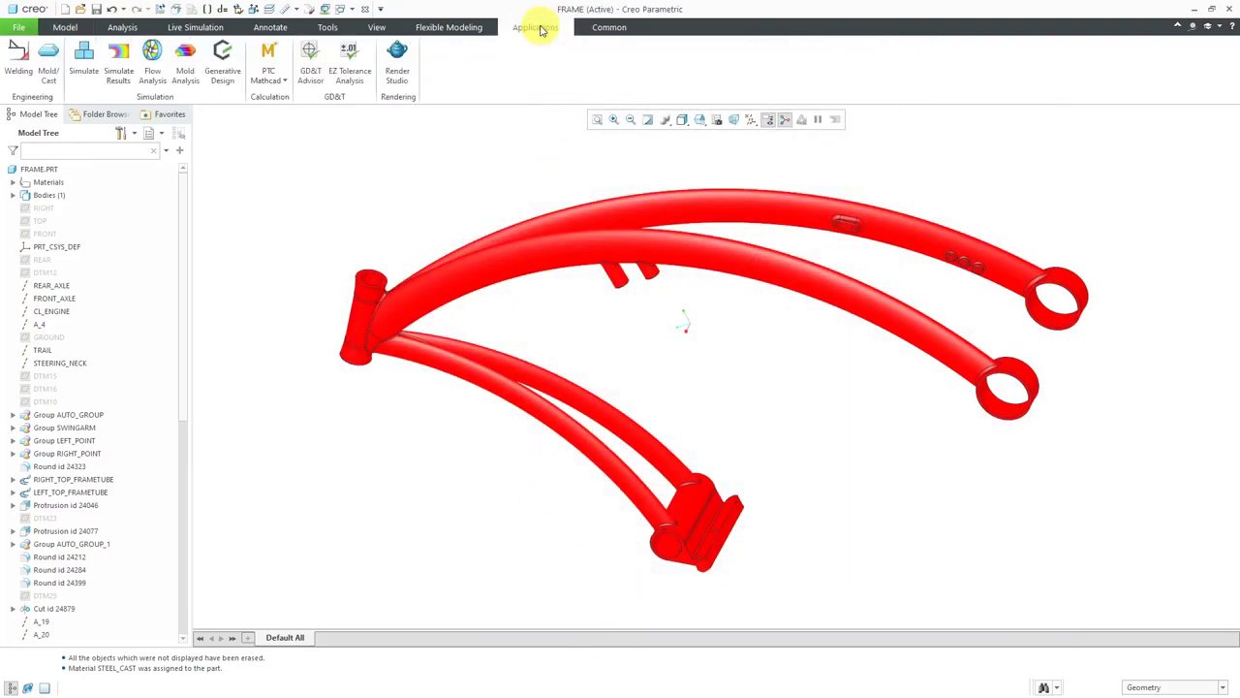
pyautogui.click(97, 77)
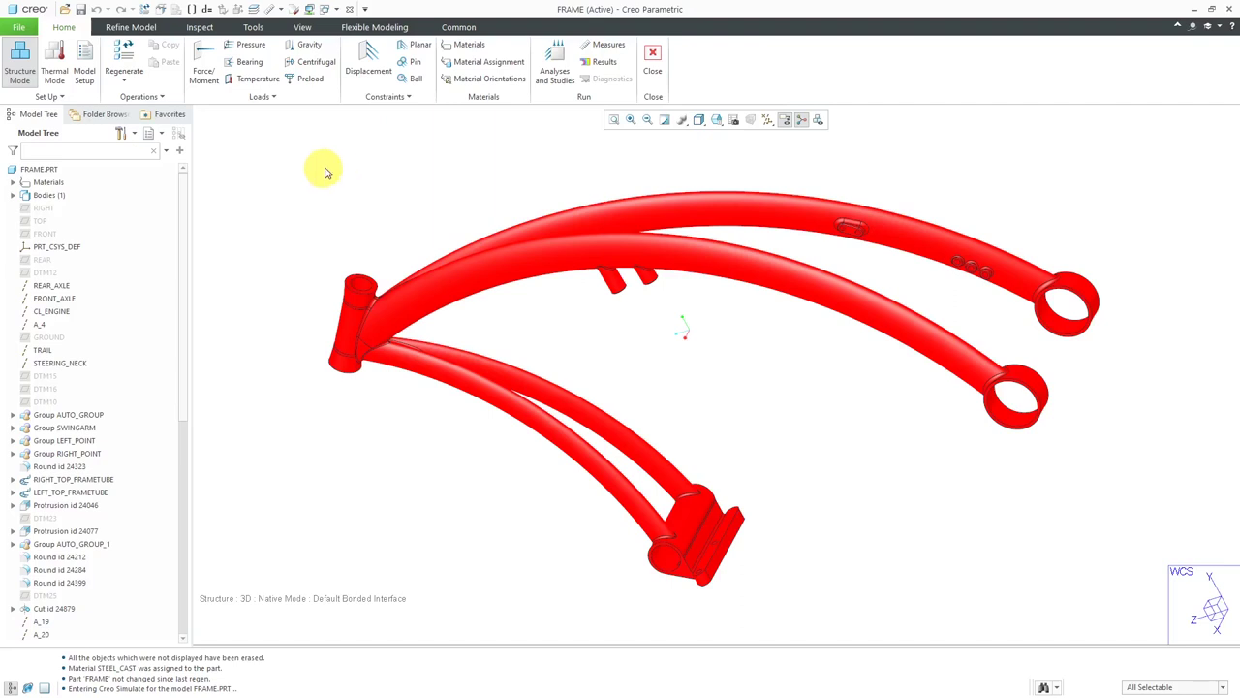
# Start displacement constraint Constraint1 on the lower and upper rear tube ends' inner surfaces.
pyautogui.click(363, 71)
pyautogui.scroll(-3, 712, 407)
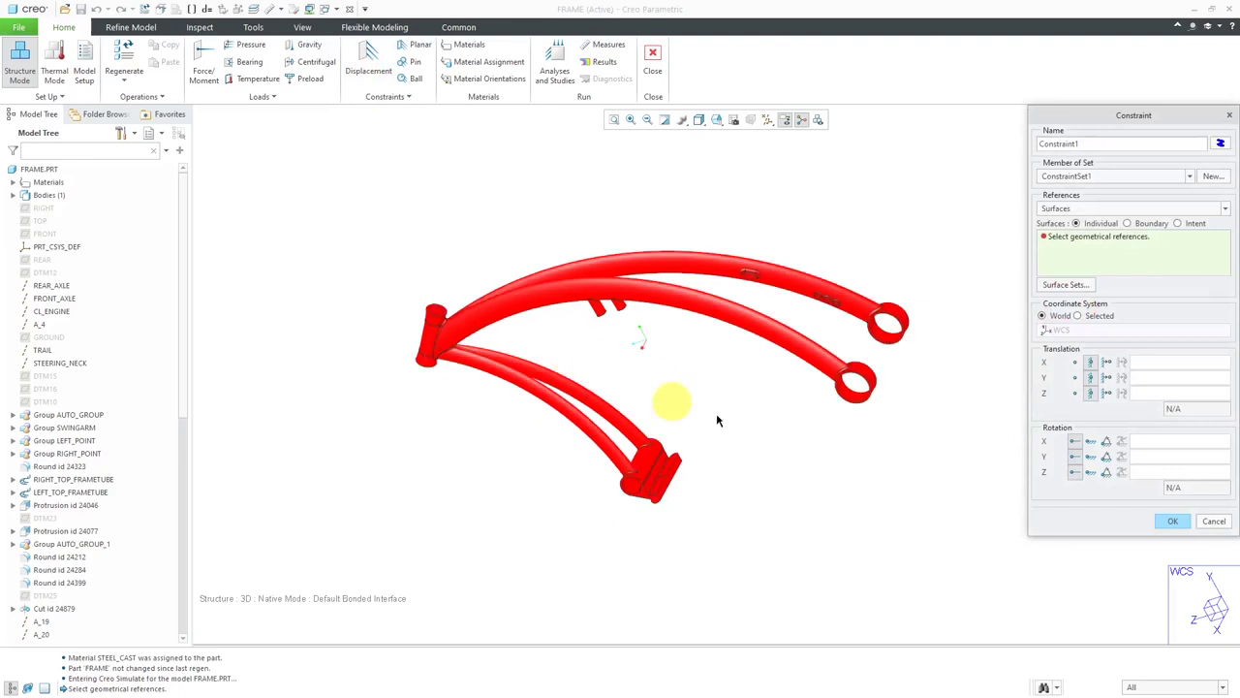
pyautogui.keyDown('ctrl'); pyautogui.click(853, 397); pyautogui.keyUp('ctrl')
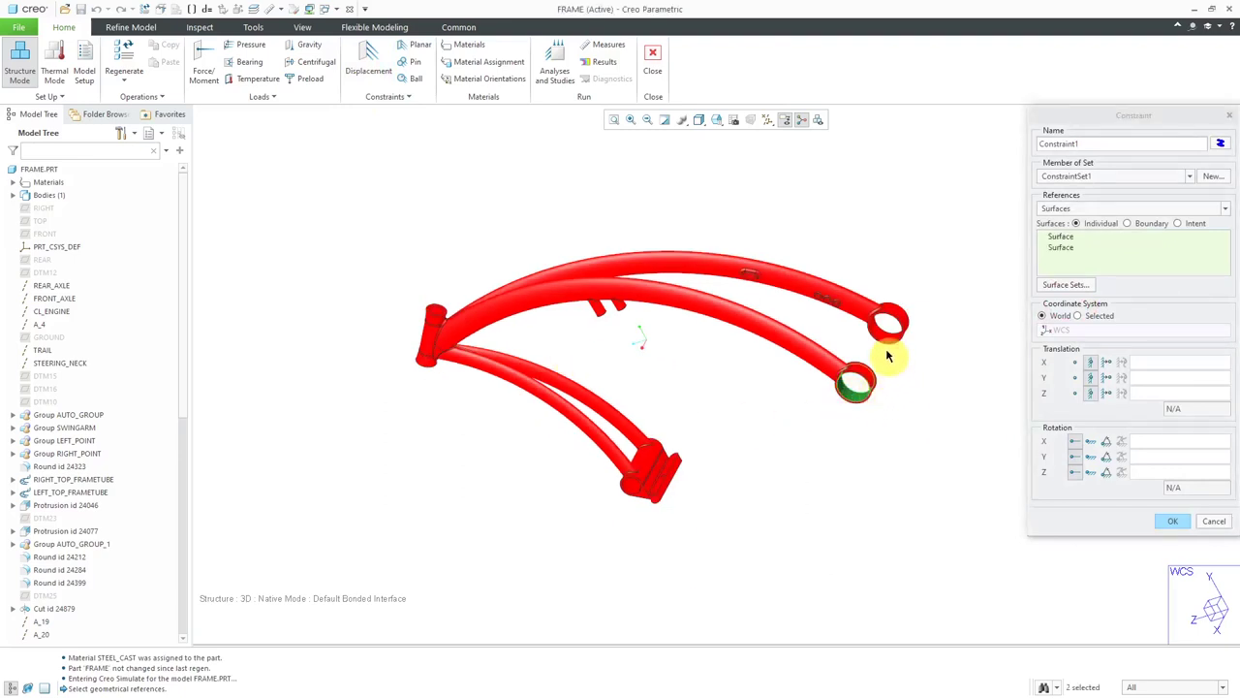
pyautogui.scroll(3, 885, 352)
pyautogui.keyDown('ctrl'); pyautogui.click(887, 351); pyautogui.keyUp('ctrl')
pyautogui.scroll(-3, 887, 350)
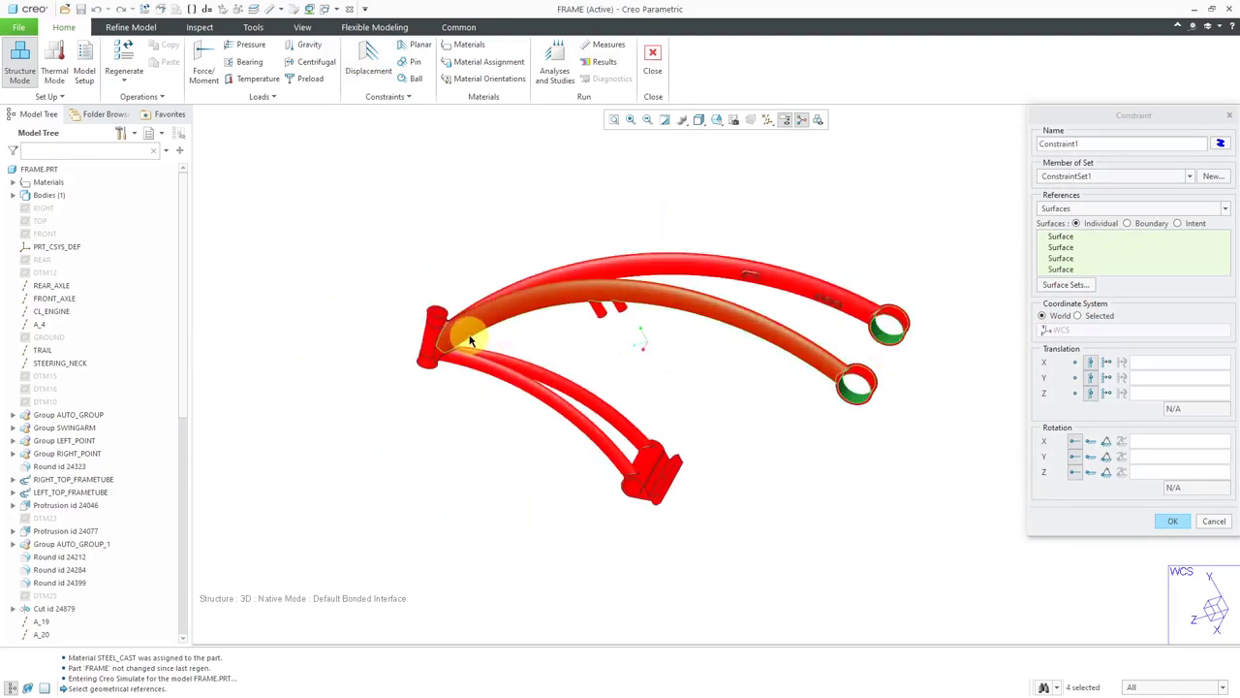
pyautogui.scroll(5, 426, 359)
# Add the steering neck and front cross-tube inner surfaces, keeping everything fixed, and confirm.
pyautogui.keyDown('ctrl'); pyautogui.click(407, 290); pyautogui.keyUp('ctrl')
pyautogui.scroll(-5, 484, 346)
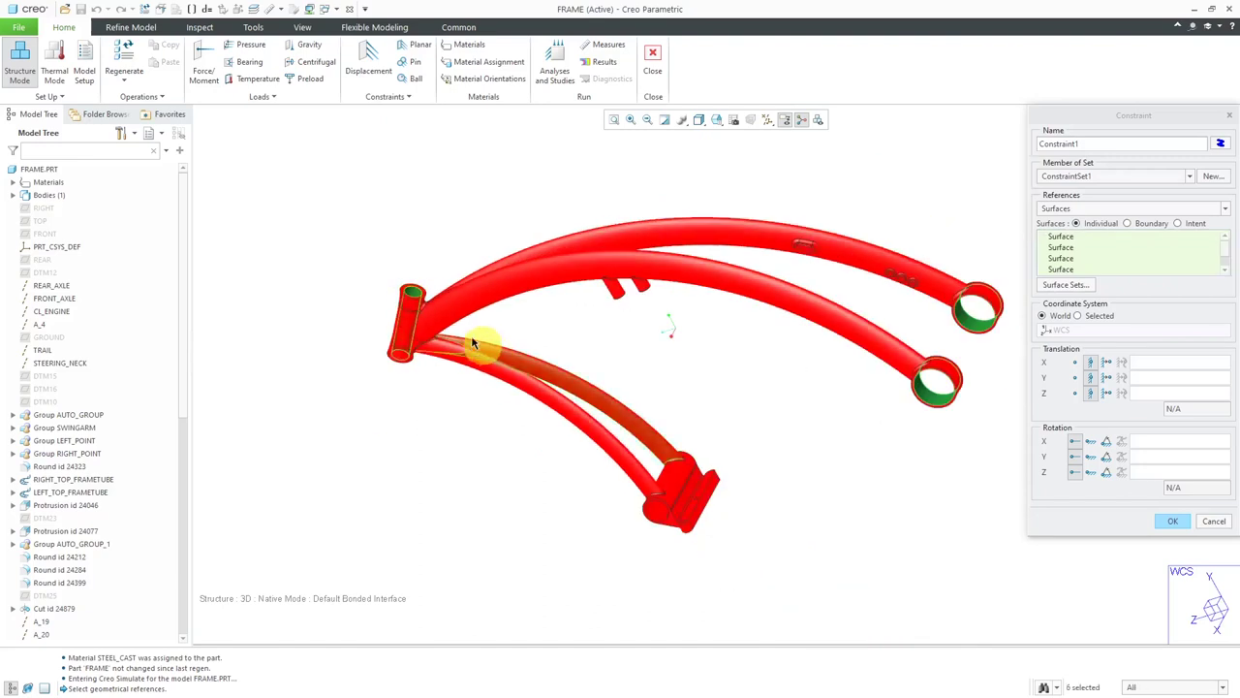
pyautogui.scroll(5, 644, 506)
pyautogui.keyDown('ctrl'); pyautogui.click(677, 517); pyautogui.keyUp('ctrl')
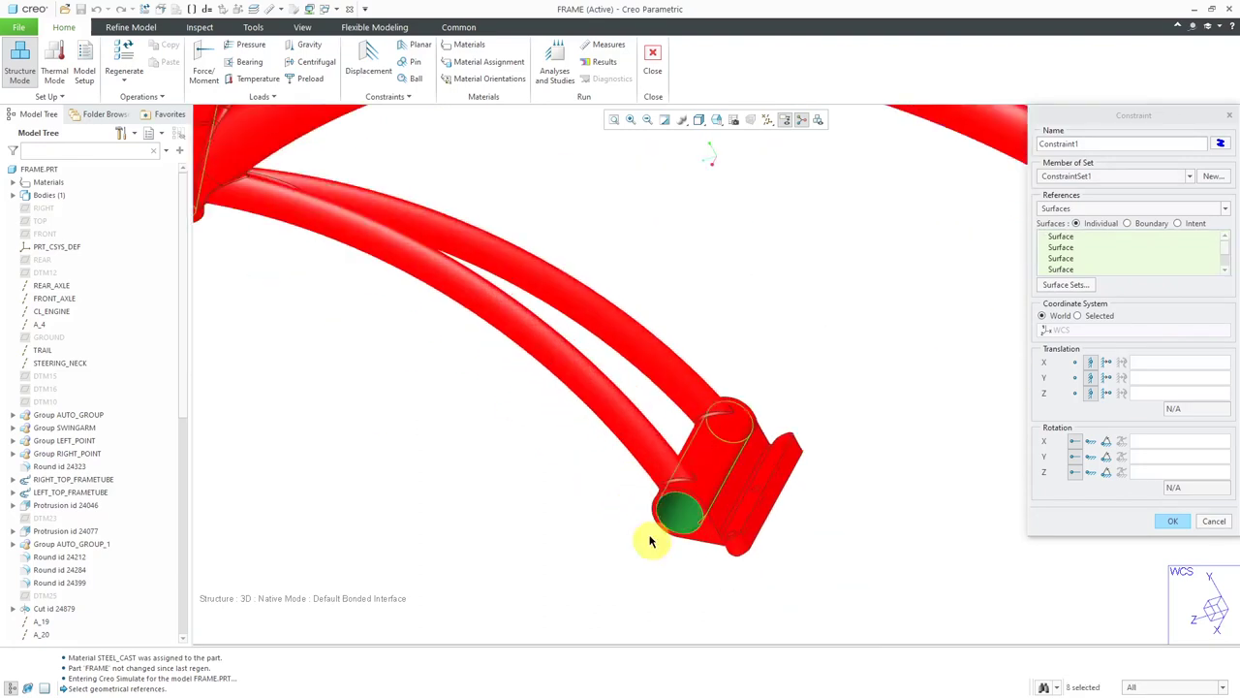
pyautogui.scroll(-5, 645, 523)
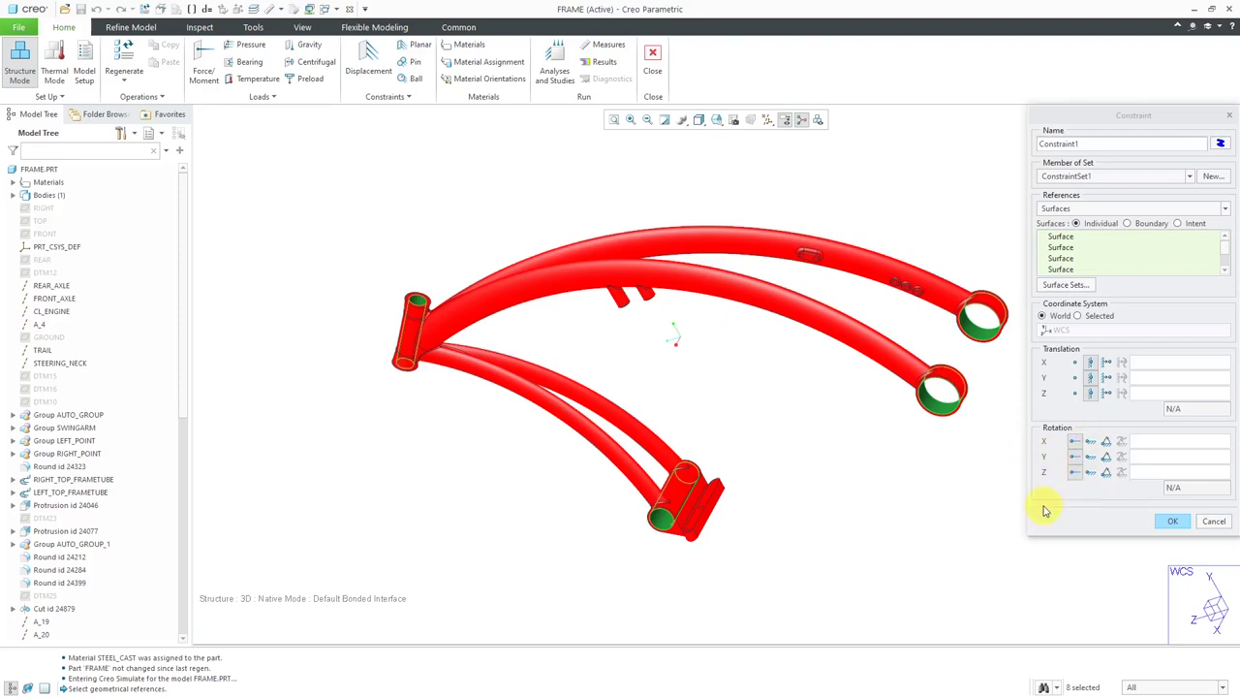
pyautogui.click(1174, 523)
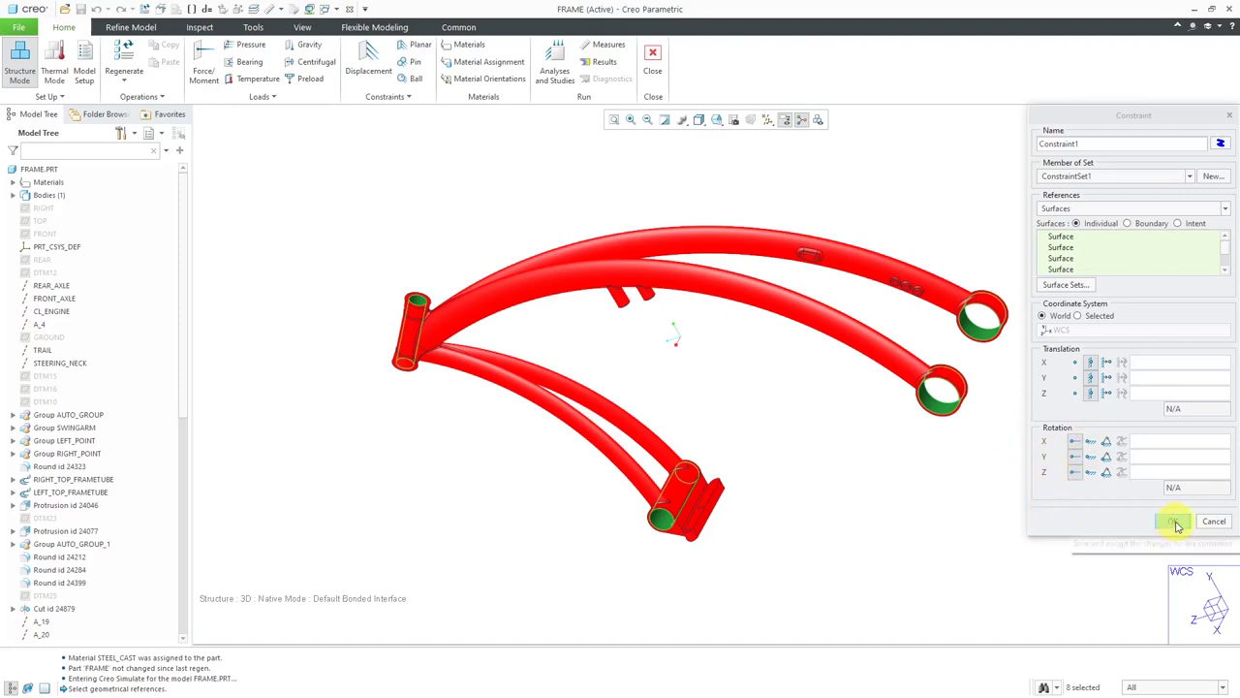
pyautogui.click(1174, 523)
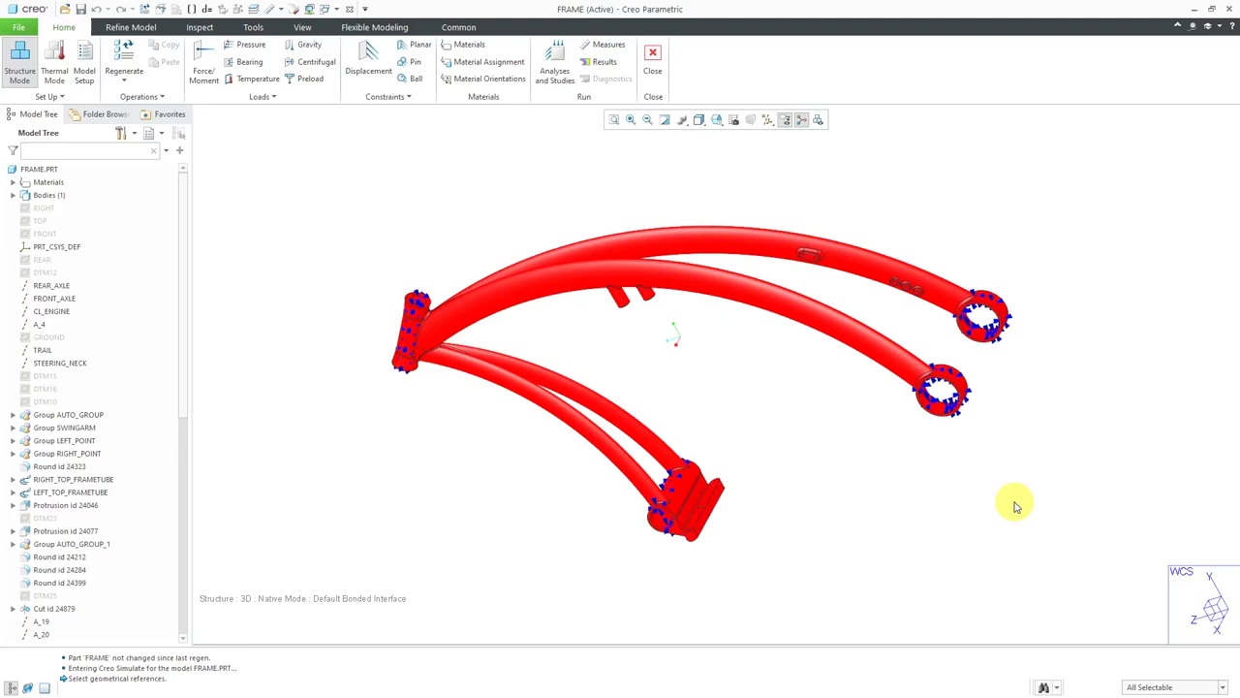
pyautogui.scroll(-2, 1027, 446)
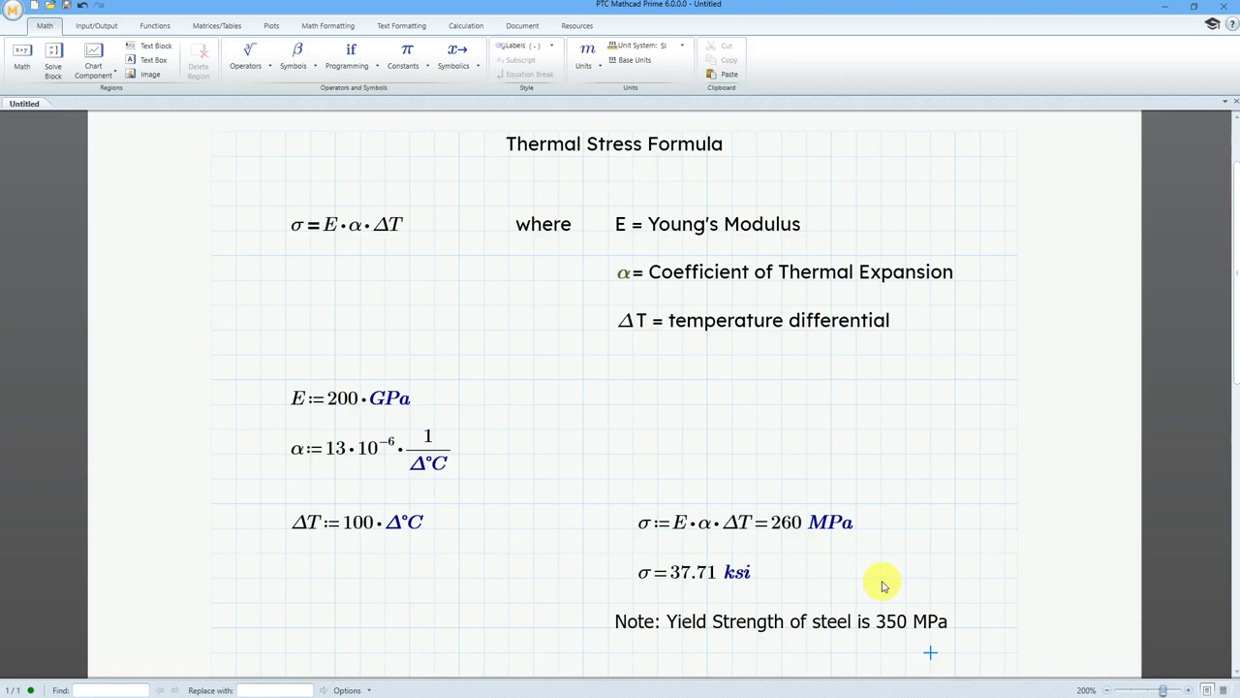
# After reviewing the σ = 260 MPa thermal stress worksheet, return to the FRAME model.
pyautogui.hotkey('alt', 'Tab')
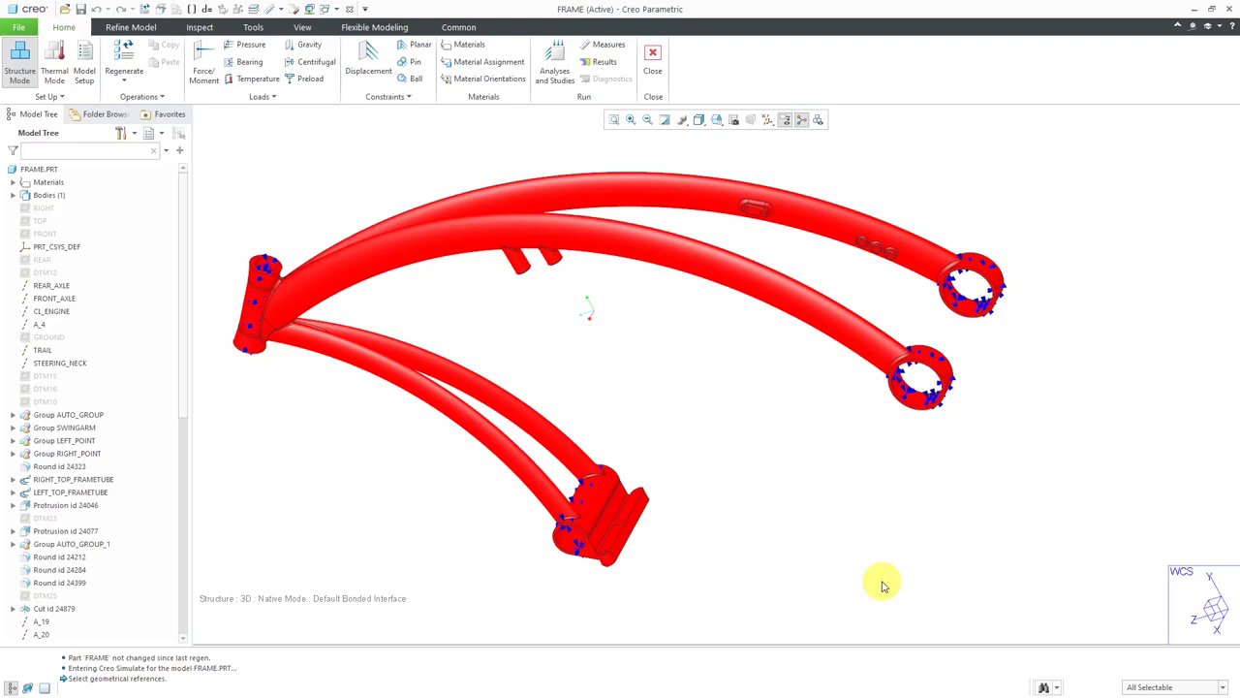
# Create temperature load ThermalDifferential referencing Components with Uniform spatial variation.
pyautogui.click(253, 80)
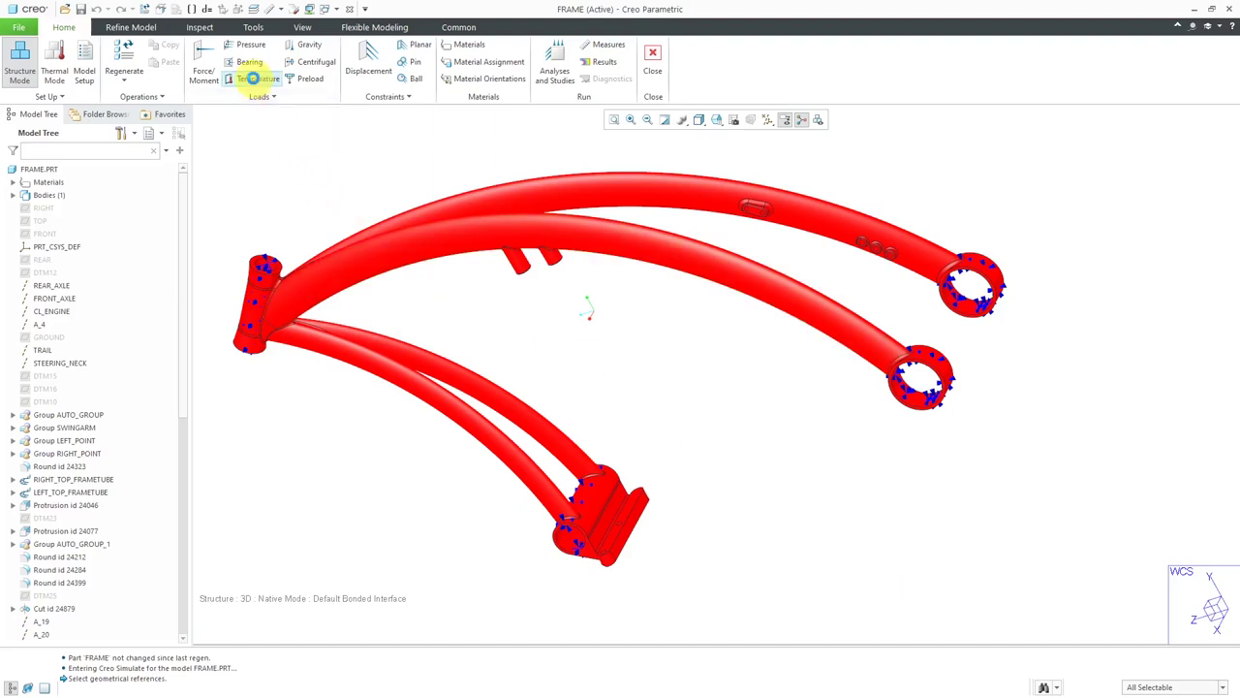
pyautogui.moveTo(1124, 112); pyautogui.dragTo(1088, 162)
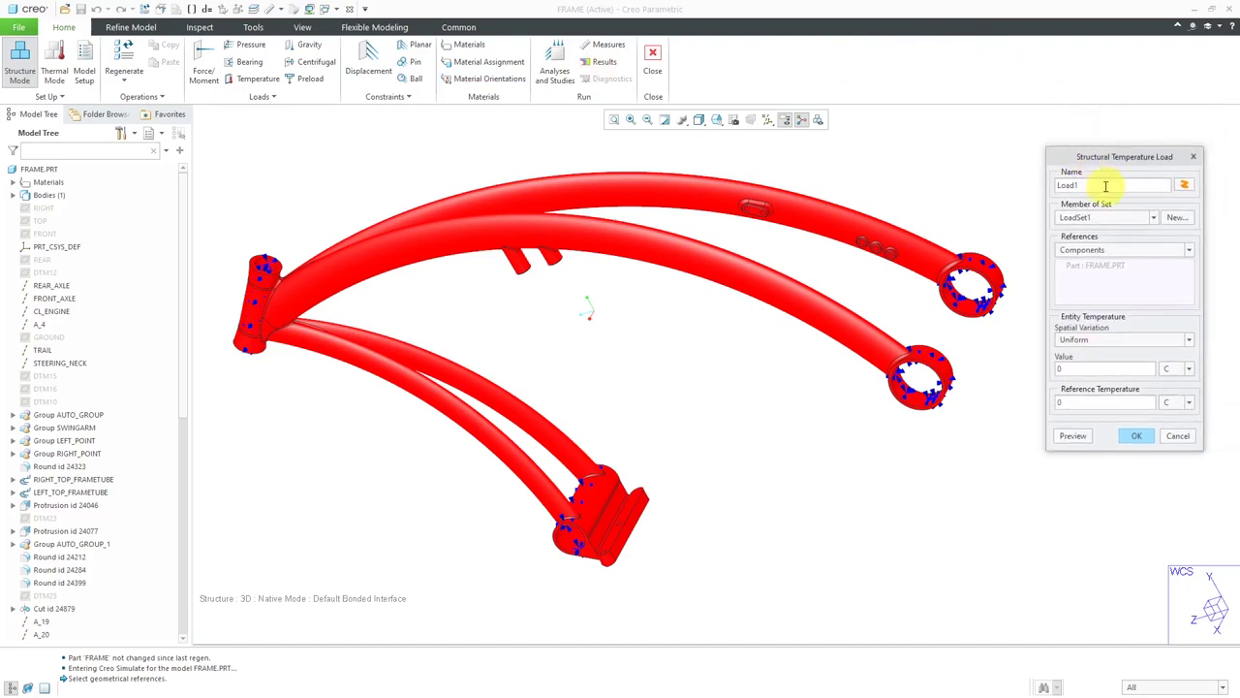
pyautogui.doubleClick(1105, 180)
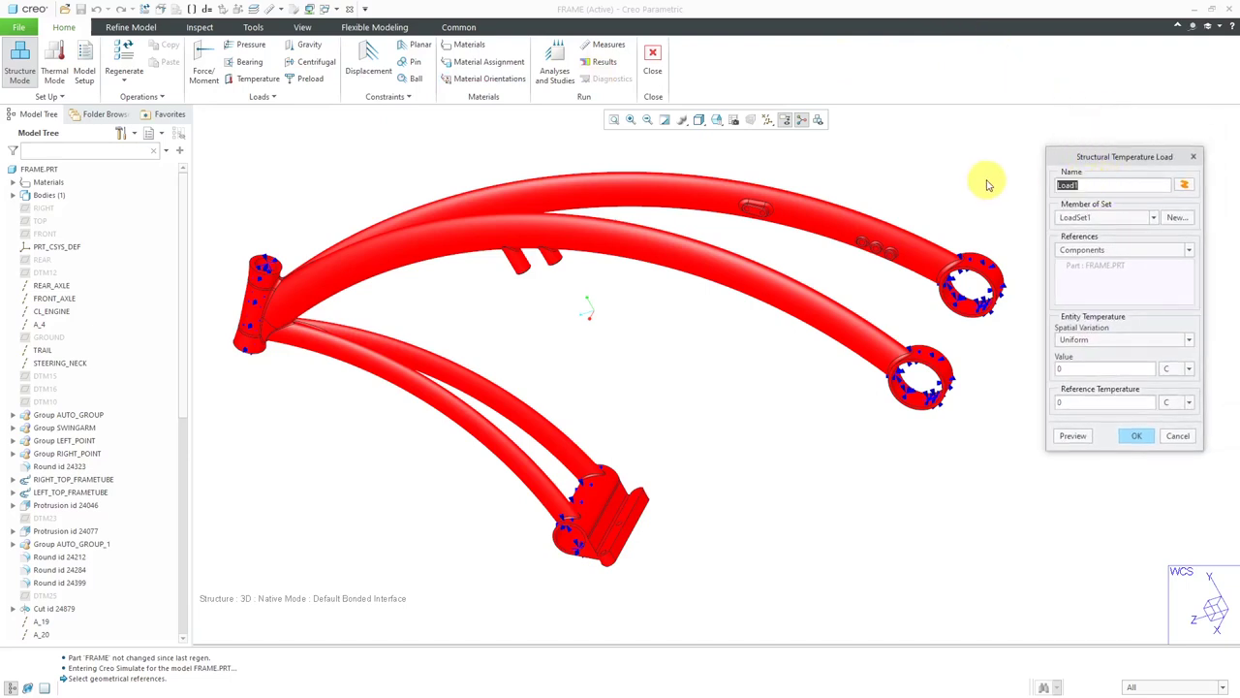
pyautogui.write('ThermalDifferential')
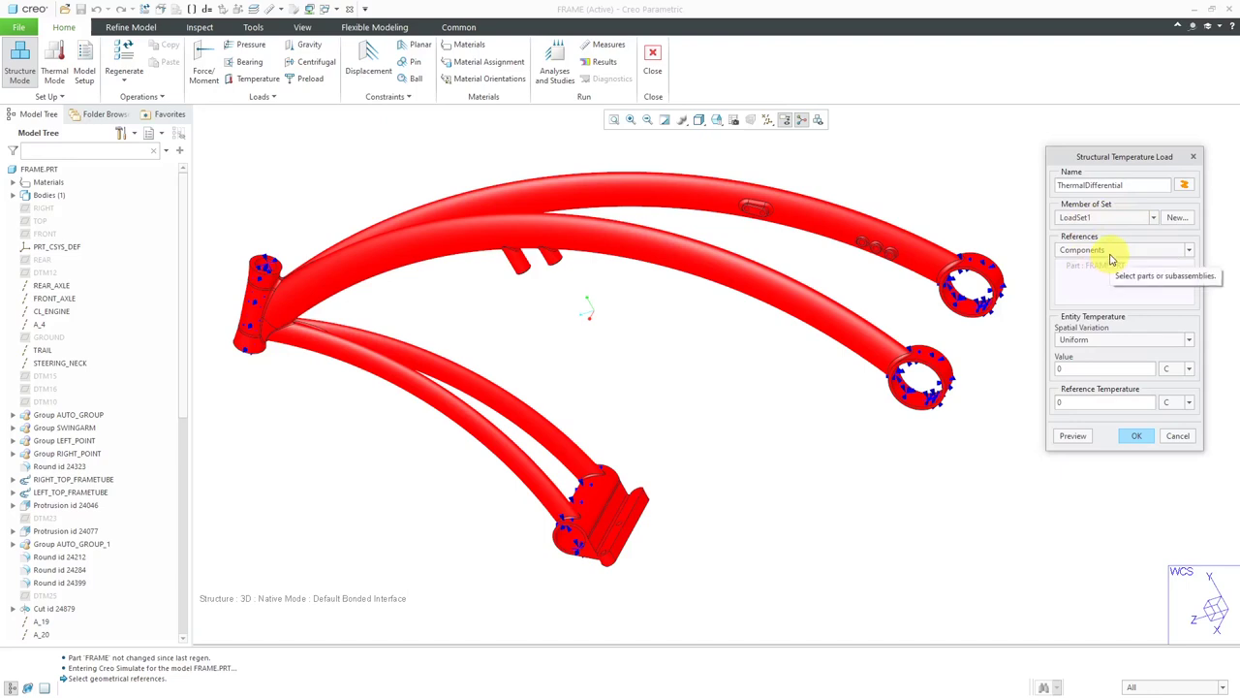
pyautogui.click(1112, 254)
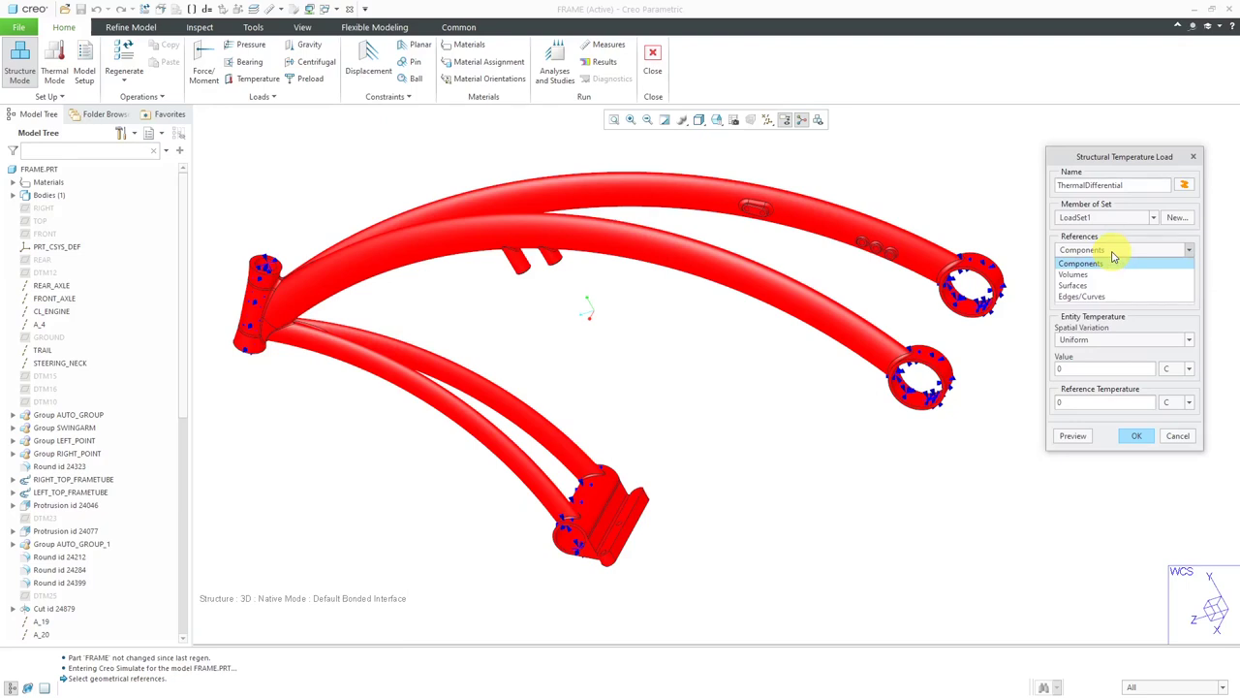
pyautogui.click(1114, 260)
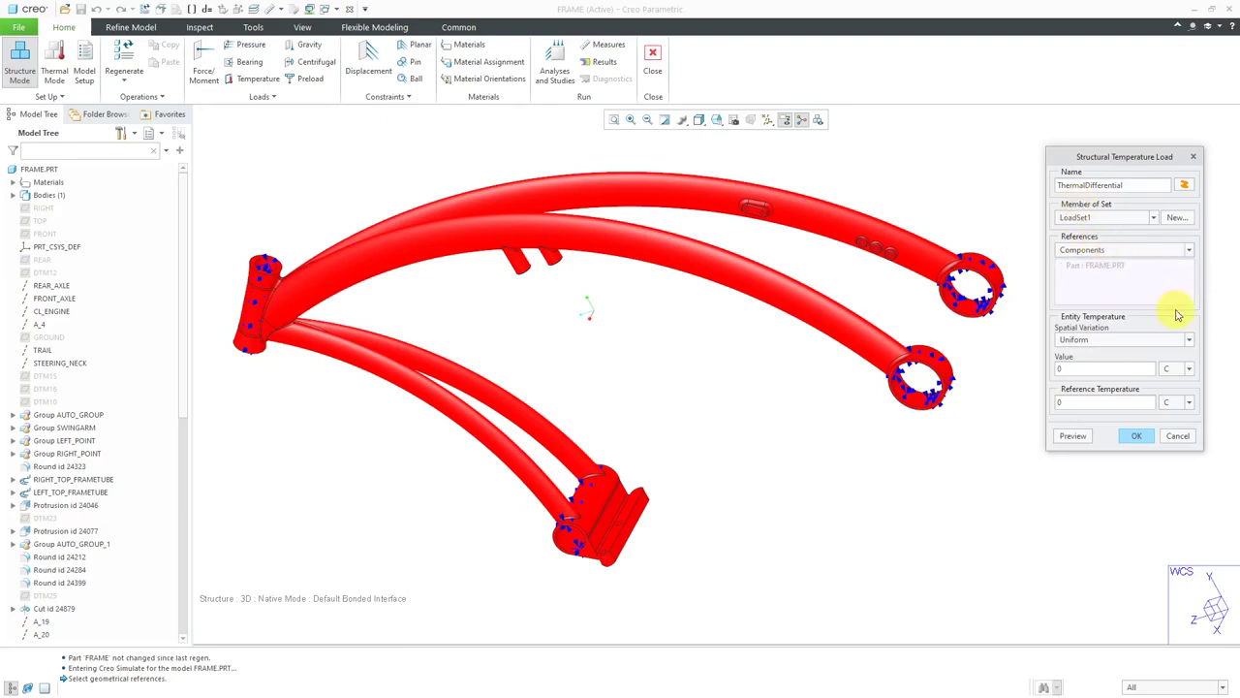
pyautogui.click(1147, 344)
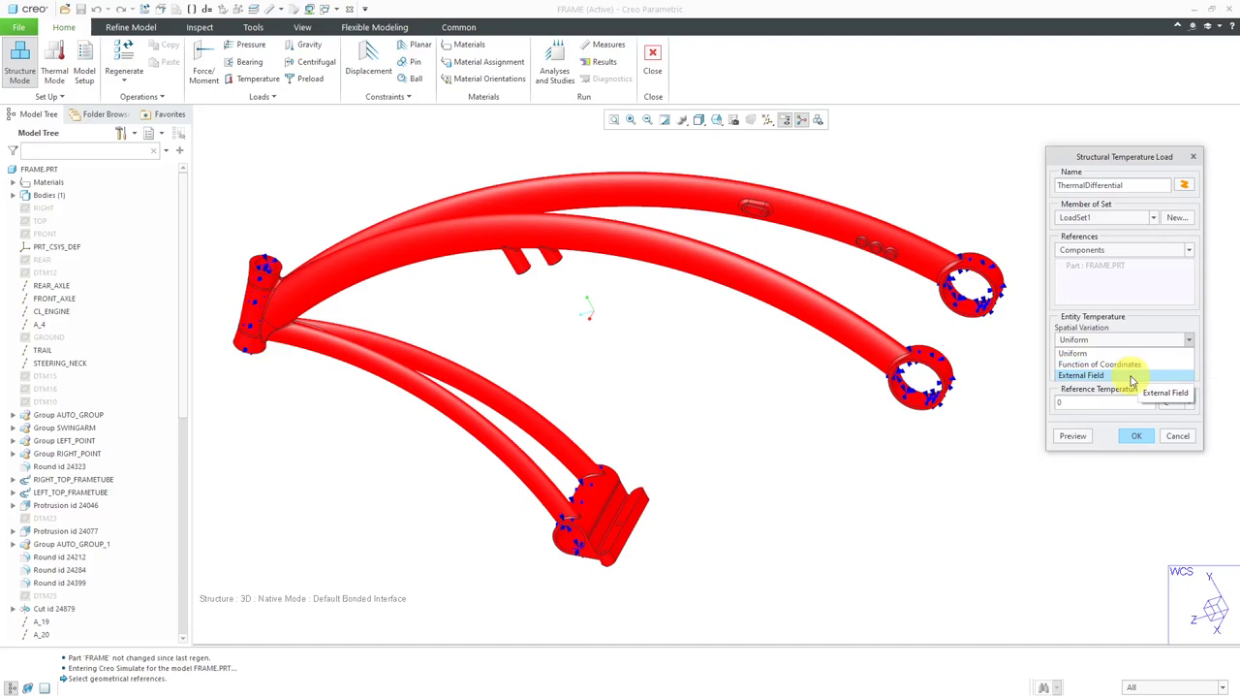
pyautogui.click(1160, 334)
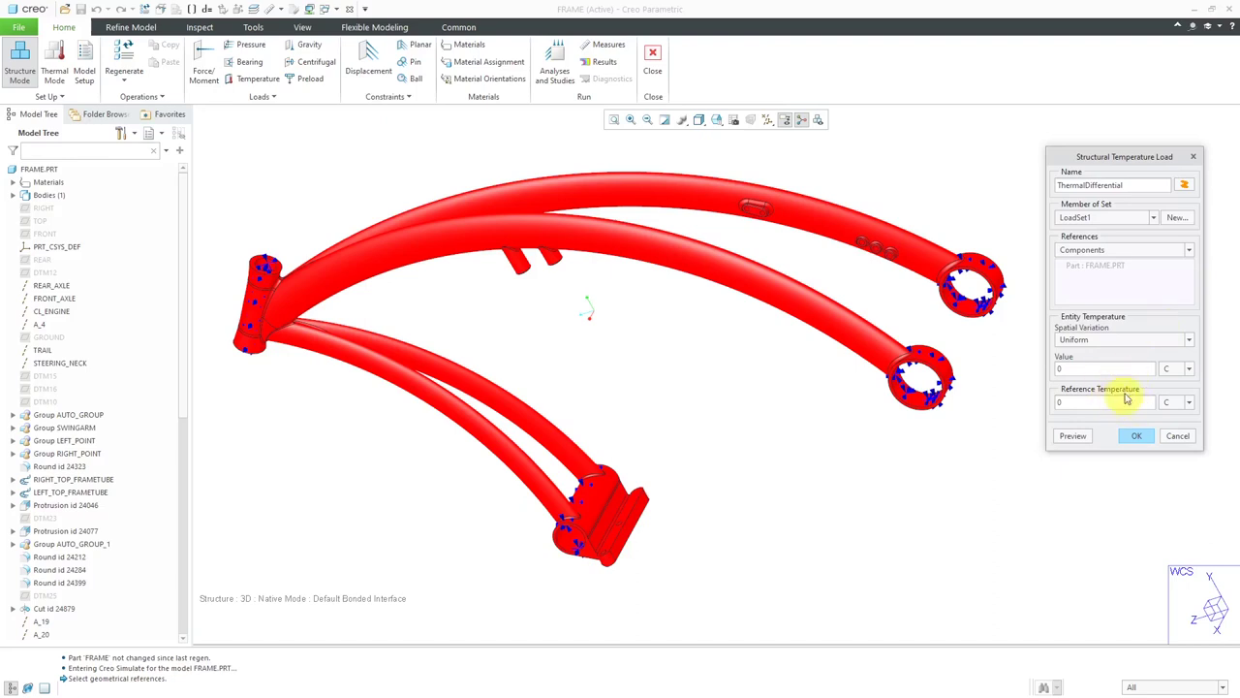
# Set the ThermalDifferential load to 75 C with a 22 C reference temperature.
pyautogui.click(1083, 368)
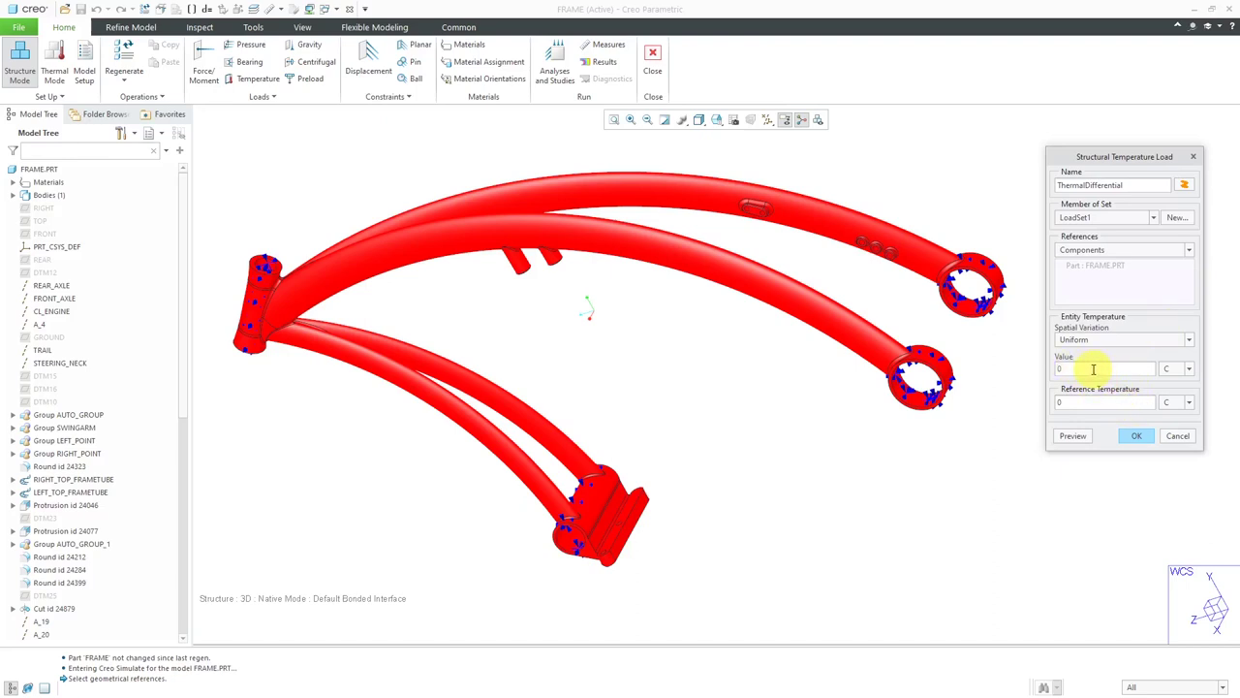
pyautogui.doubleClick(1097, 364)
pyautogui.write('22')
pyautogui.click(1190, 370)
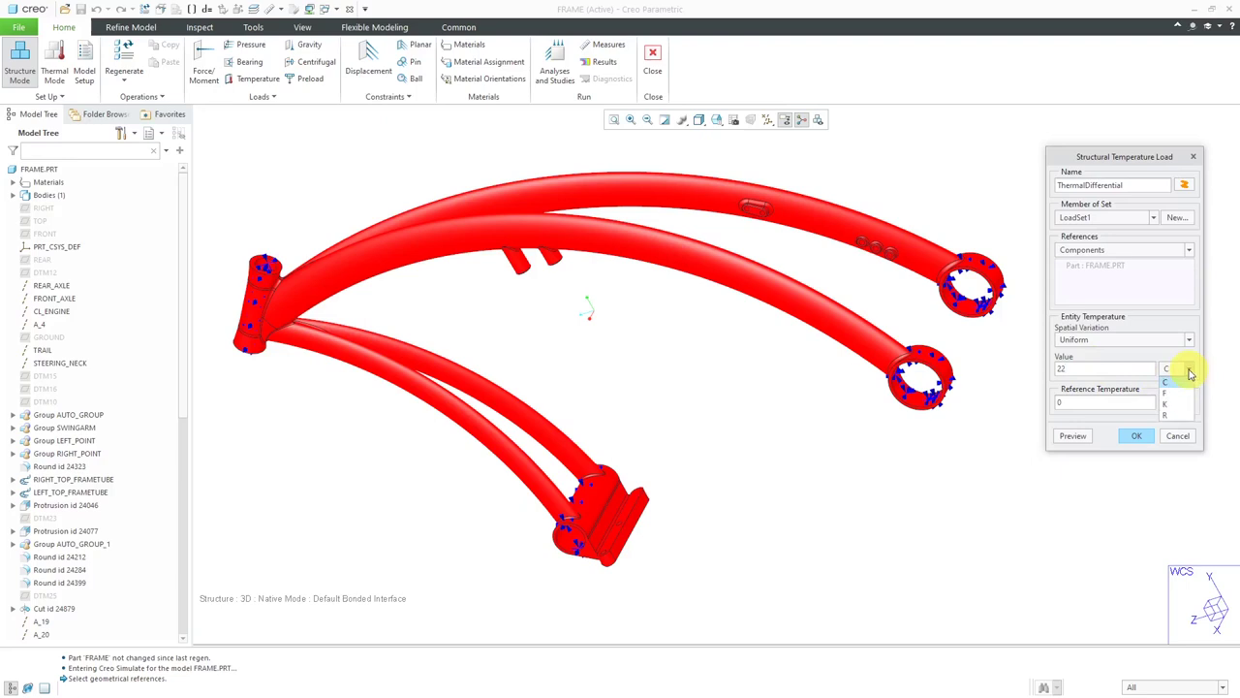
pyautogui.click(1189, 371)
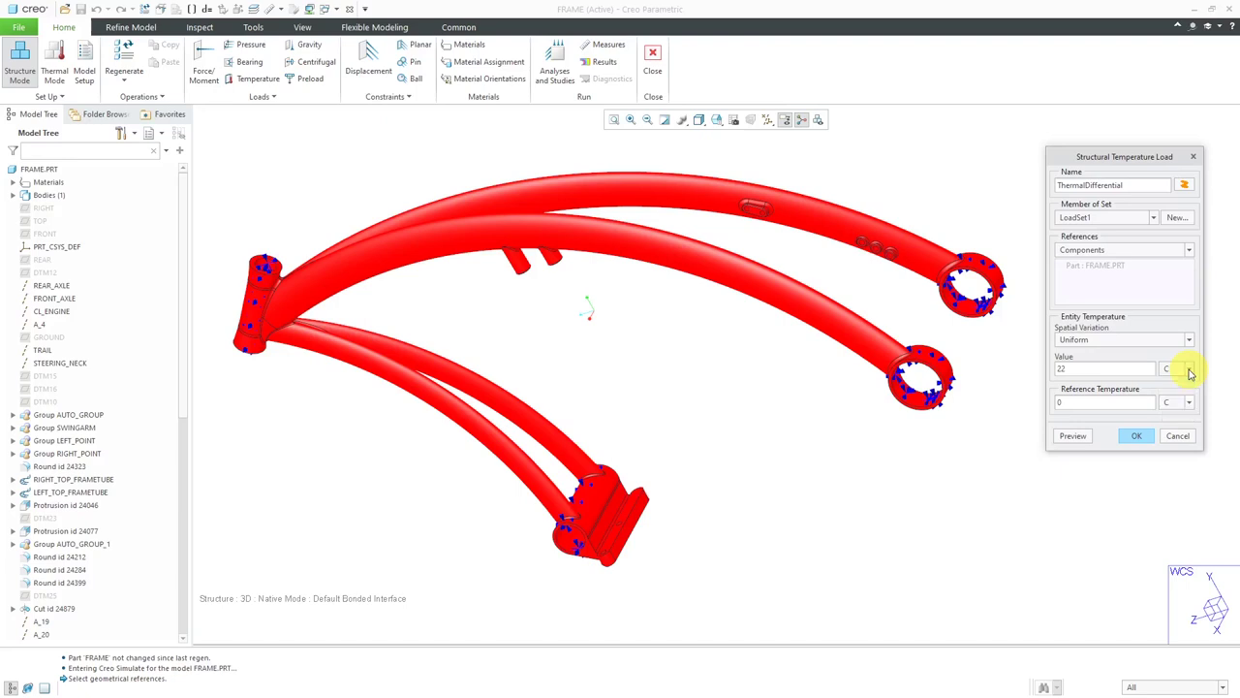
pyautogui.doubleClick(1060, 401)
pyautogui.write('22')
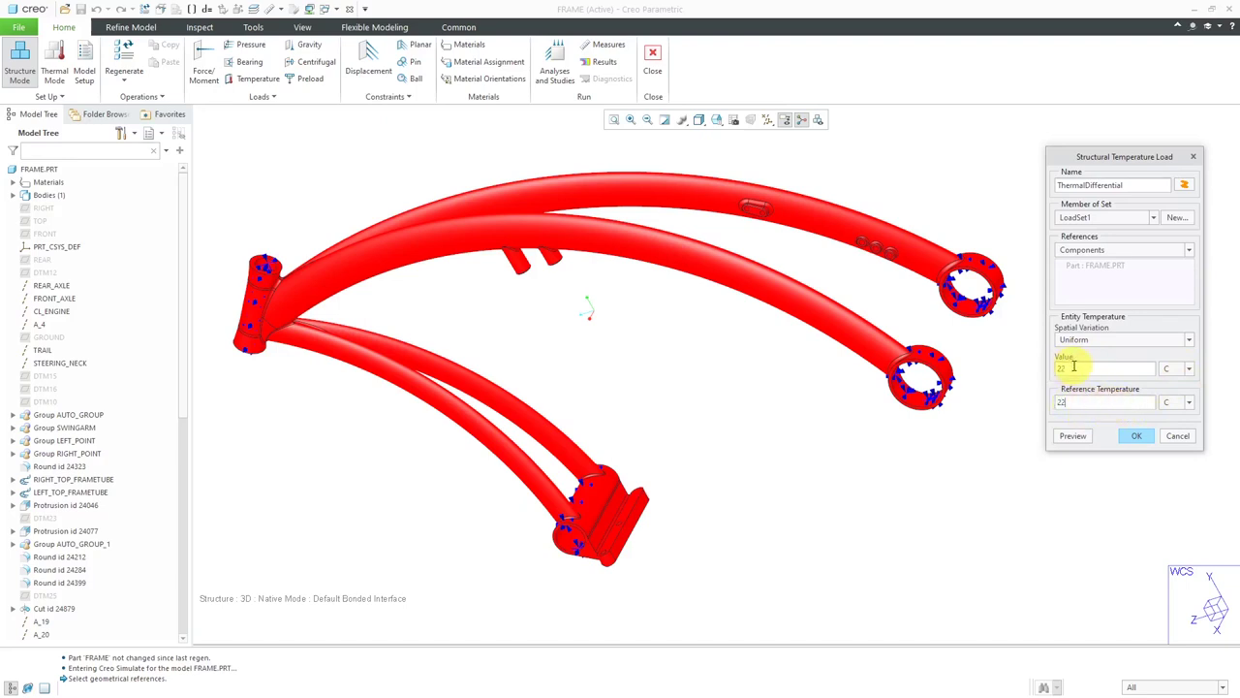
pyautogui.moveTo(1056, 368); pyautogui.dragTo(1103, 389)
pyautogui.write('75')
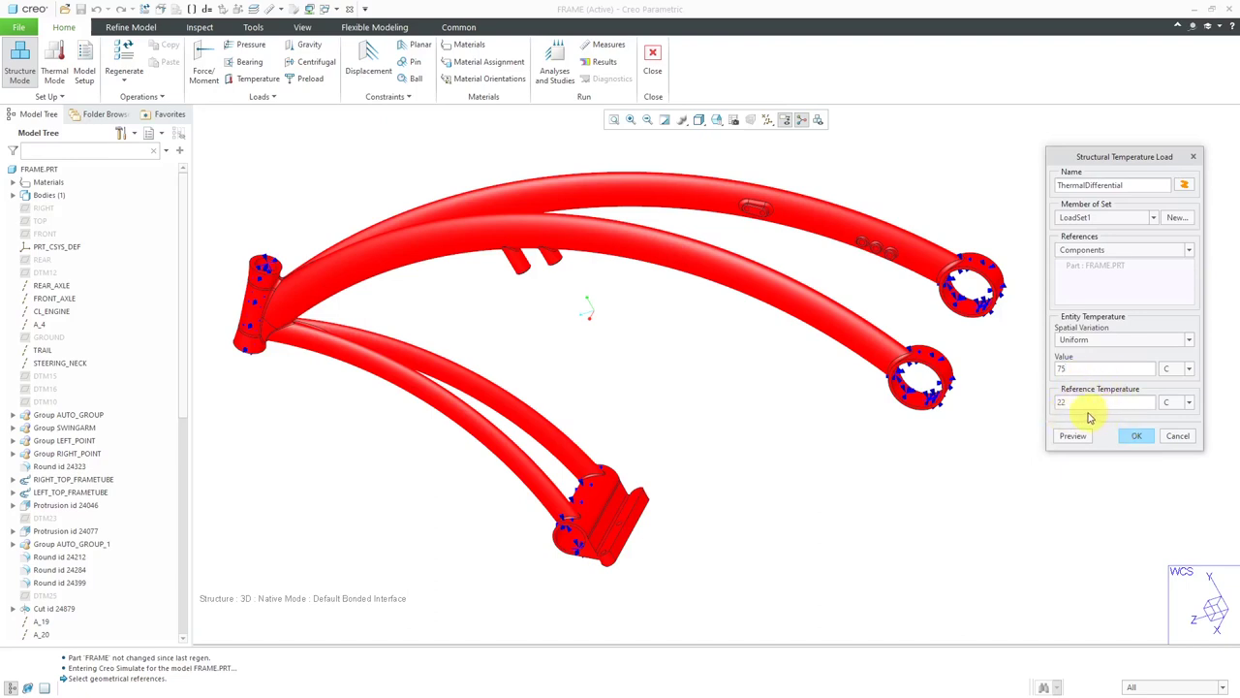
pyautogui.click(1141, 437)
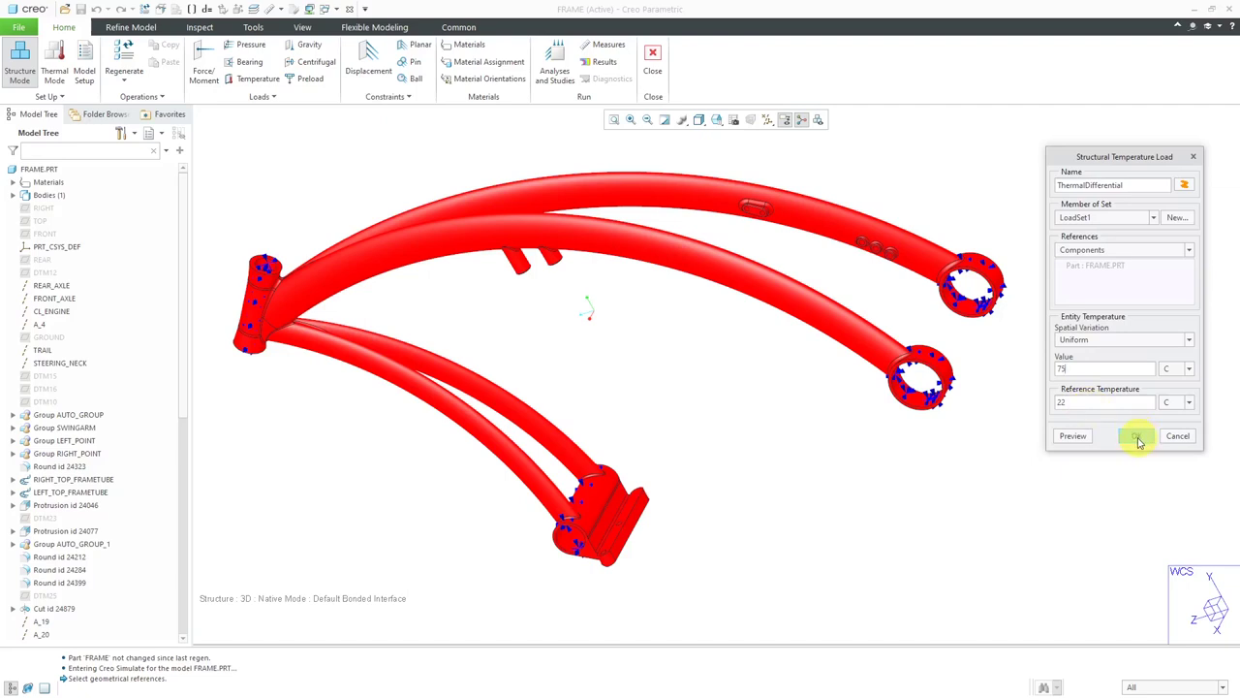
pyautogui.click(1140, 441)
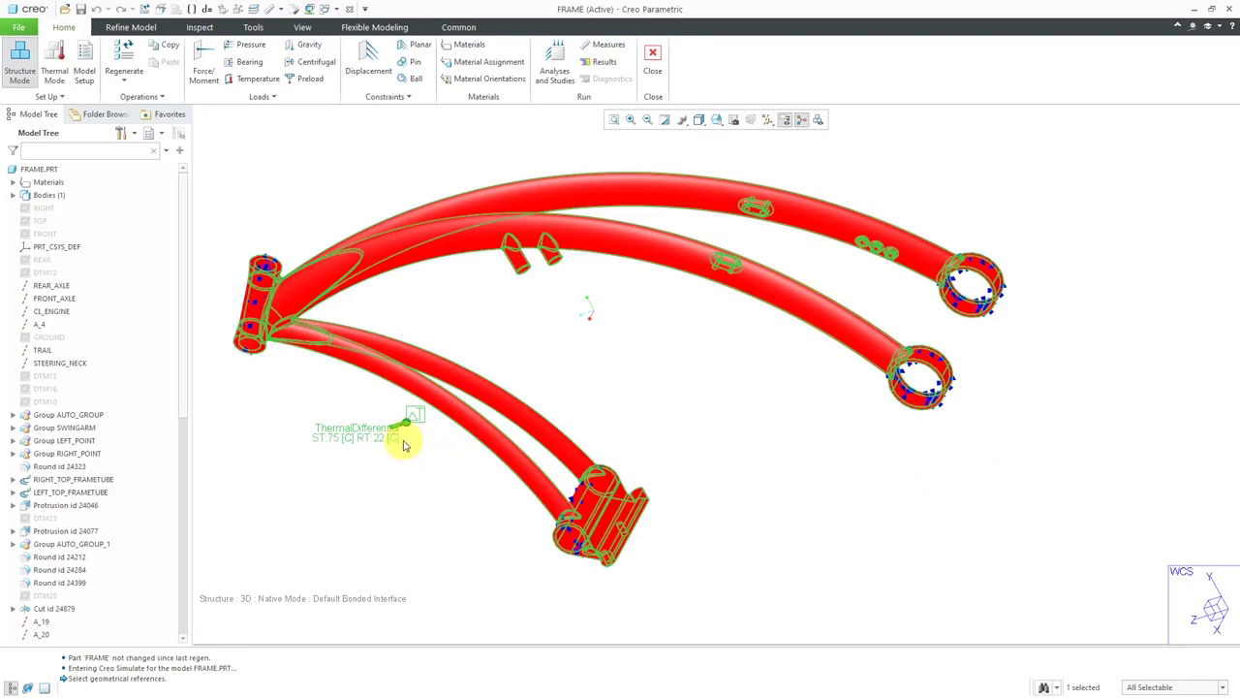
pyautogui.click(747, 426)
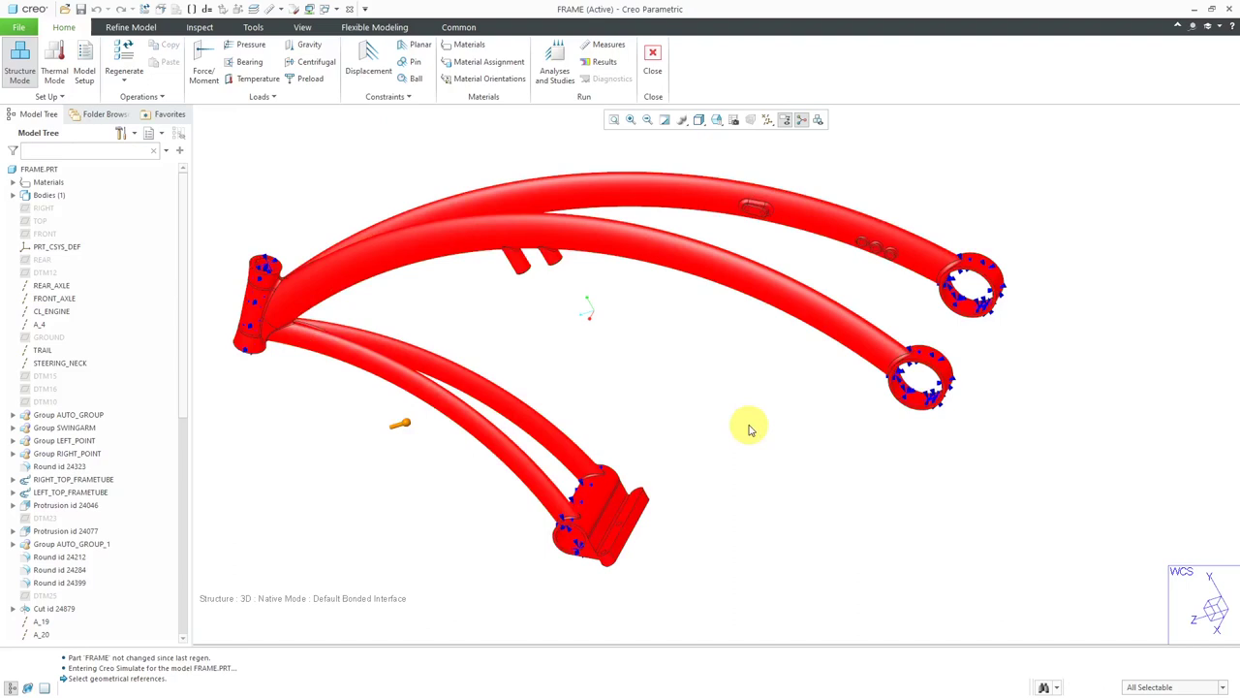